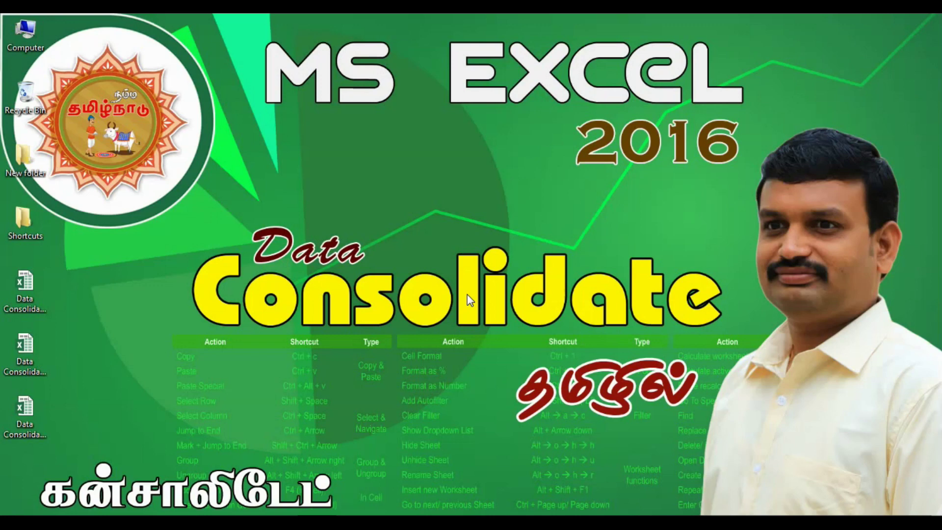
Step: Open the Data Consolidate Feb 2020 workbook, review its rows, and select cell E3 under Staff Name
{"action": "double_click", "coordinate": [37, 284]}
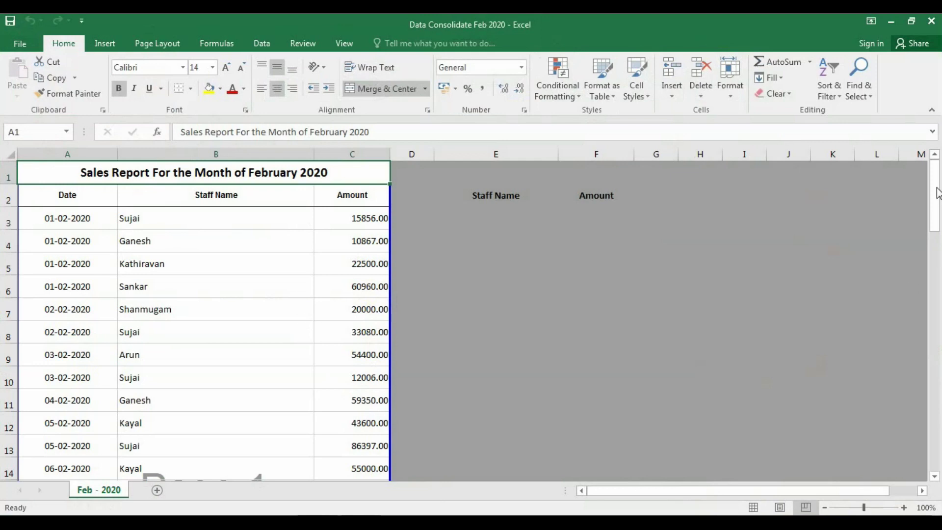
{"action": "left_click_drag", "start_coordinate": [936, 186], "coordinate": [937, 438]}
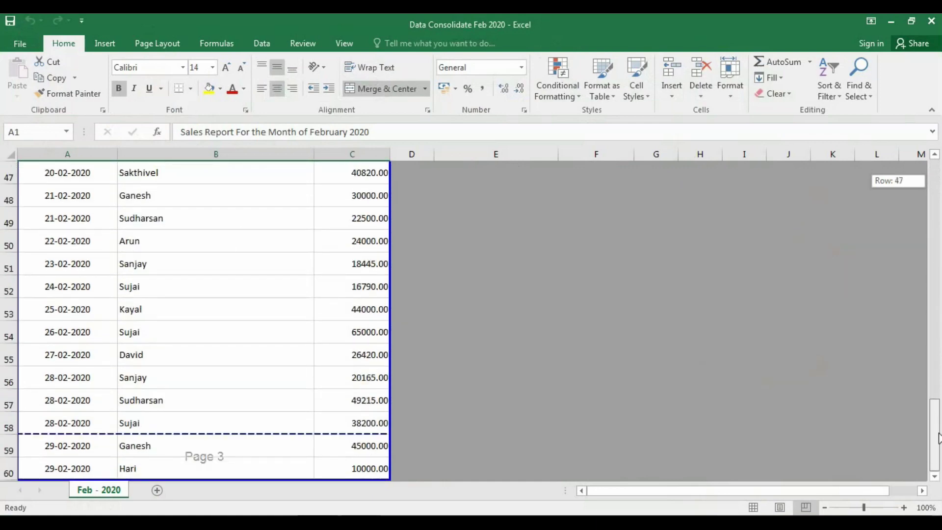
{"action": "left_click_drag", "start_coordinate": [937, 437], "coordinate": [937, 174]}
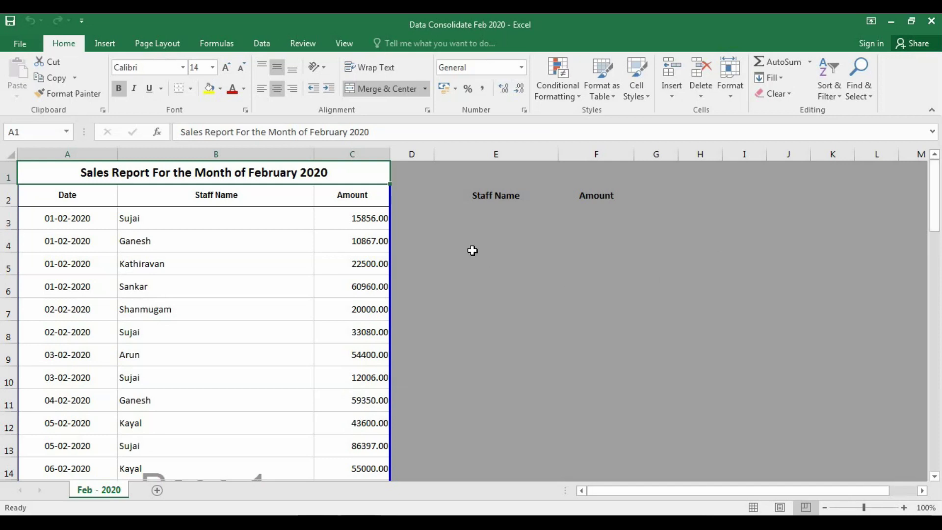
{"action": "left_click", "coordinate": [470, 223]}
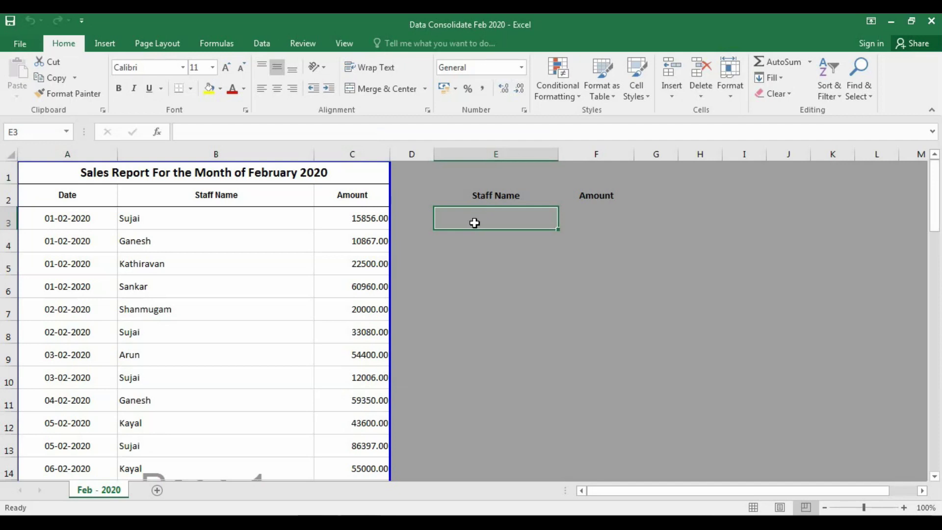
Step: Start a Data > Consolidate with Sum as the function and collapse the Reference box
{"action": "left_click", "coordinate": [260, 46]}
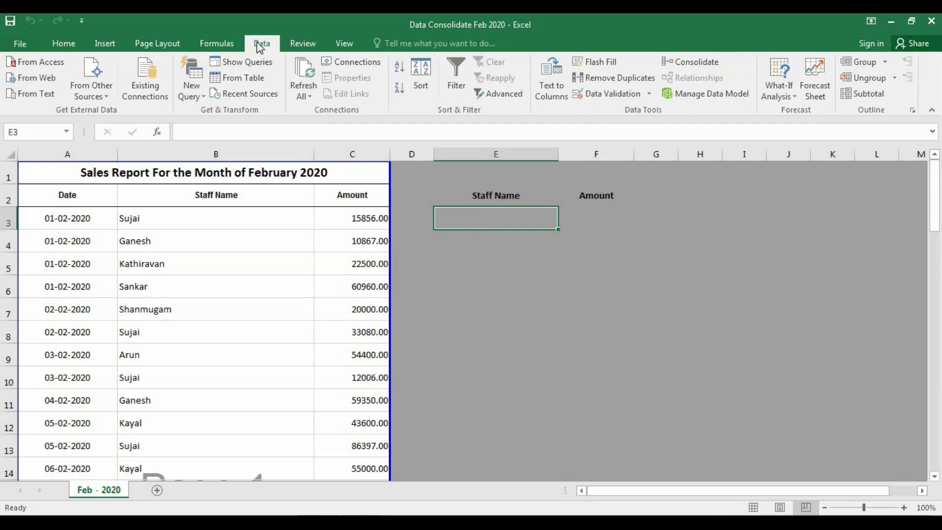
{"action": "left_click", "coordinate": [690, 61]}
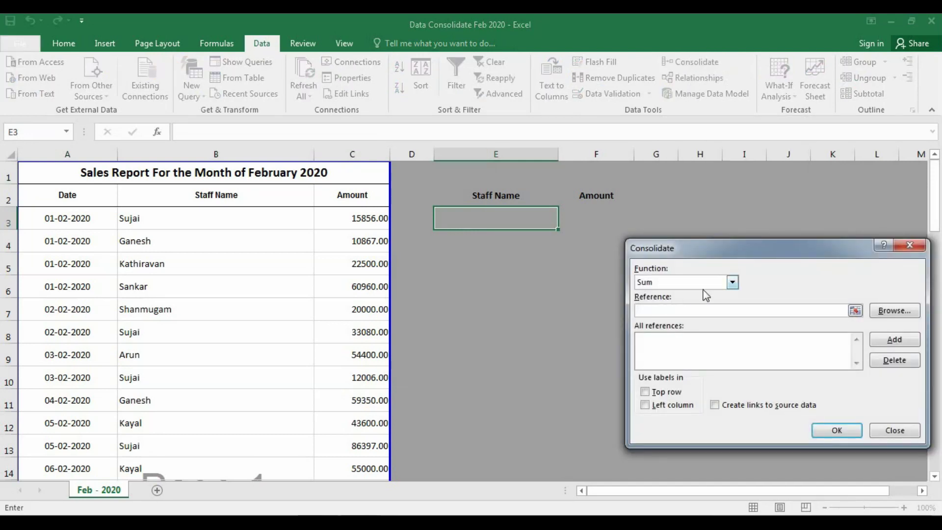
{"action": "left_click", "coordinate": [732, 282]}
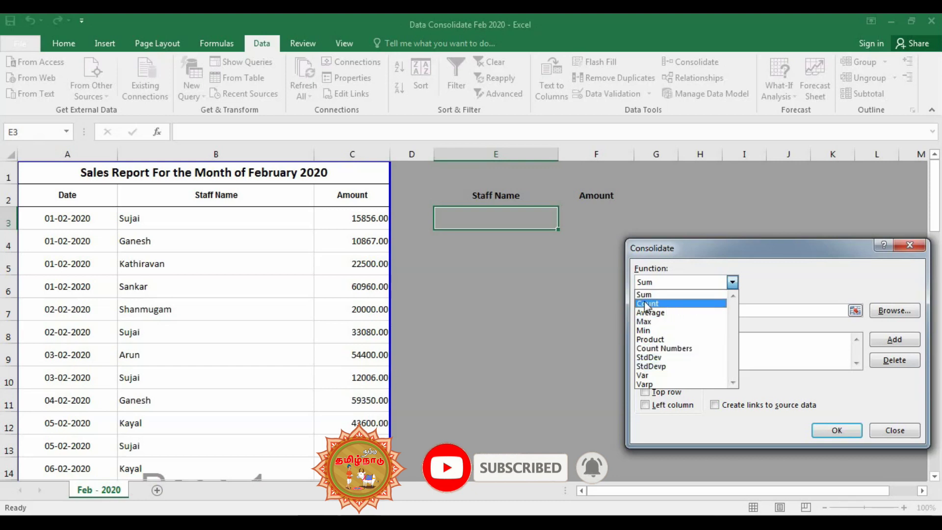
{"action": "left_click", "coordinate": [669, 295]}
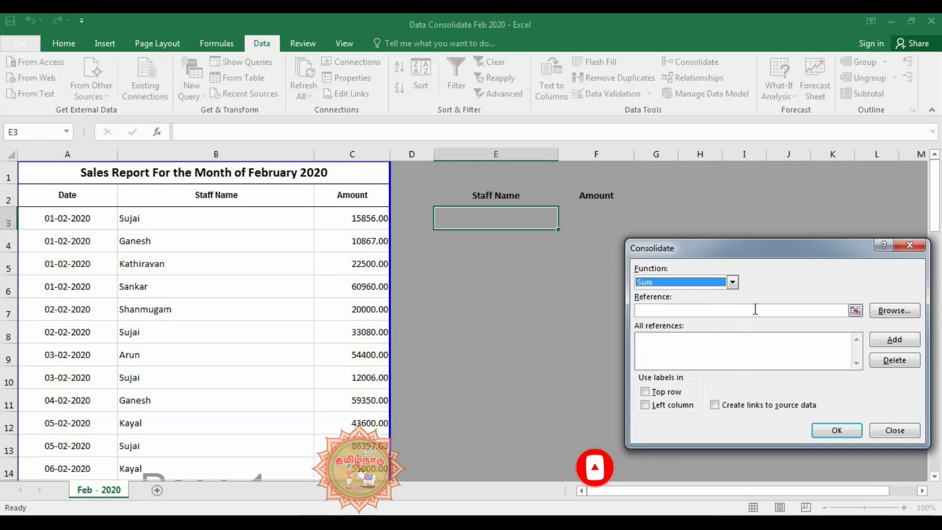
{"action": "left_click", "coordinate": [854, 311]}
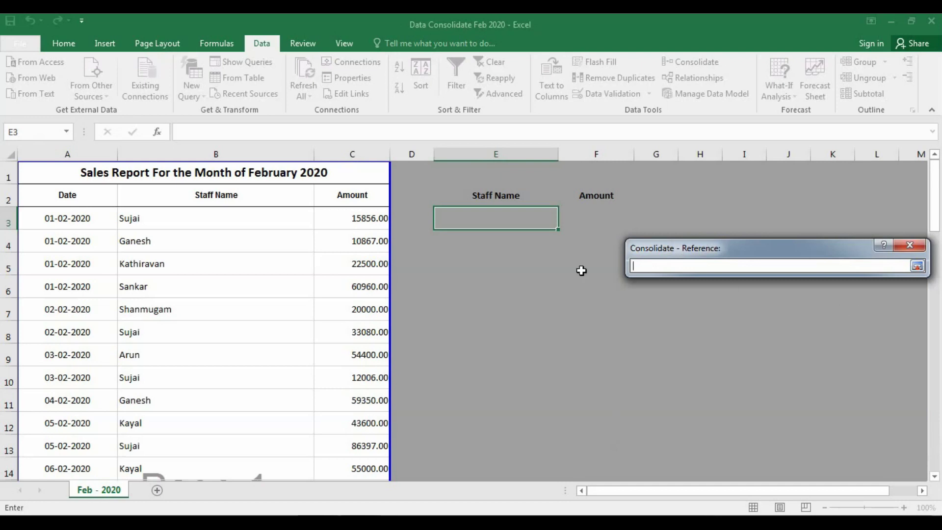
Step: Consolidate range B3:C60 with Left column labels into columns E and F
{"action": "left_click", "coordinate": [172, 220]}
{"action": "left_click_drag", "start_coordinate": [173, 221], "coordinate": [371, 443]}
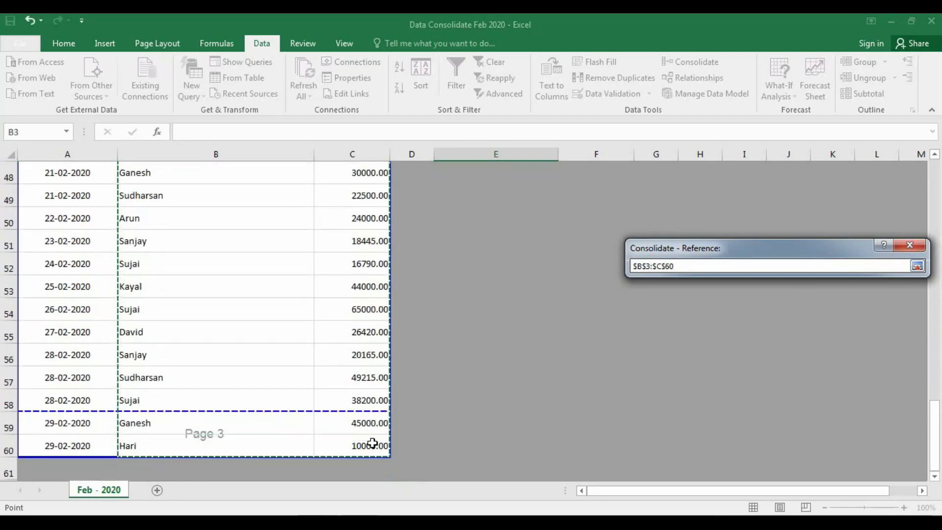
{"action": "left_click", "coordinate": [916, 266]}
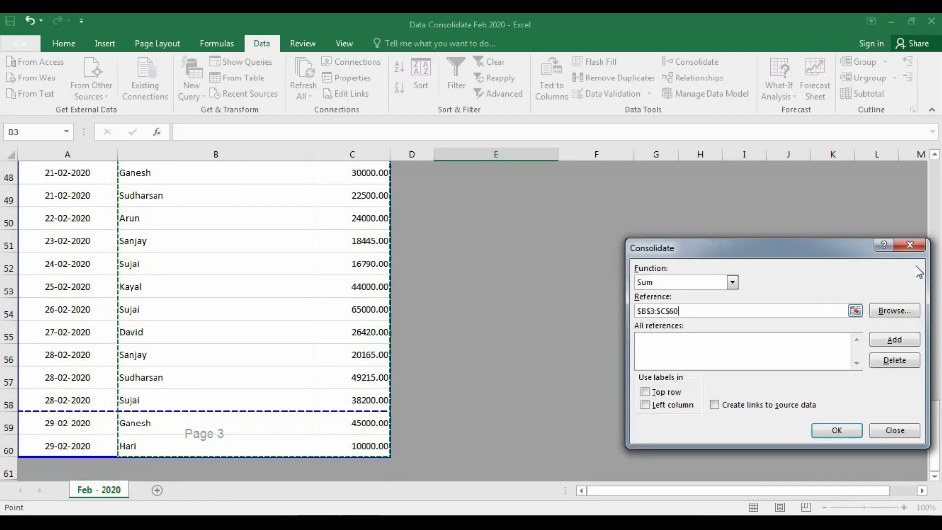
{"action": "left_click", "coordinate": [894, 339]}
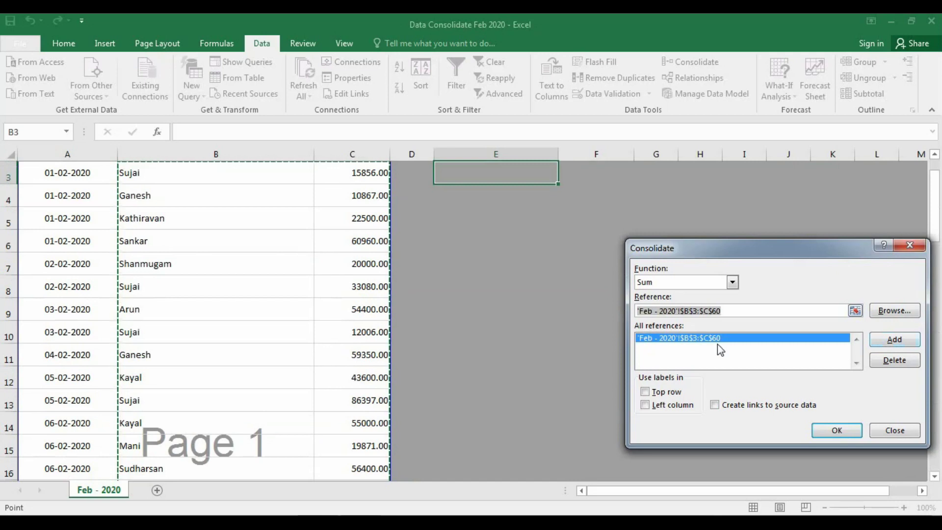
{"action": "left_click", "coordinate": [645, 405]}
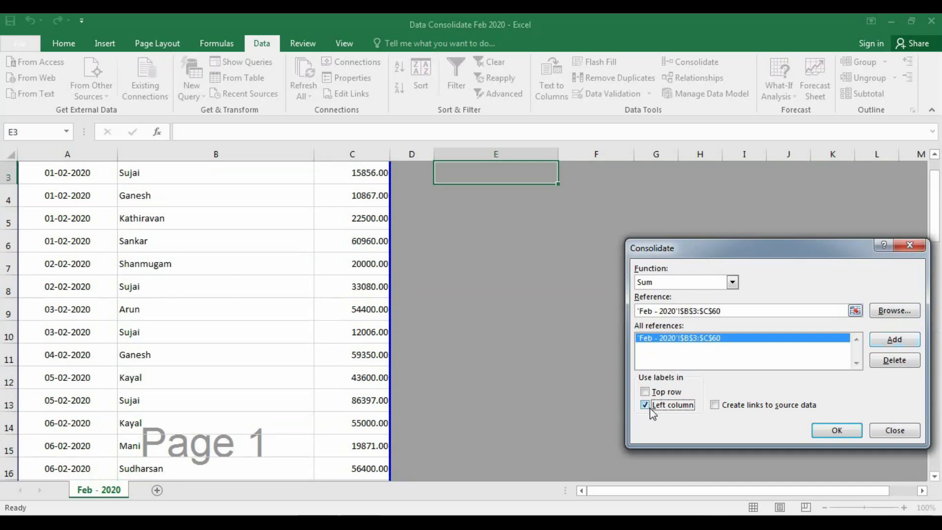
{"action": "left_click", "coordinate": [825, 430]}
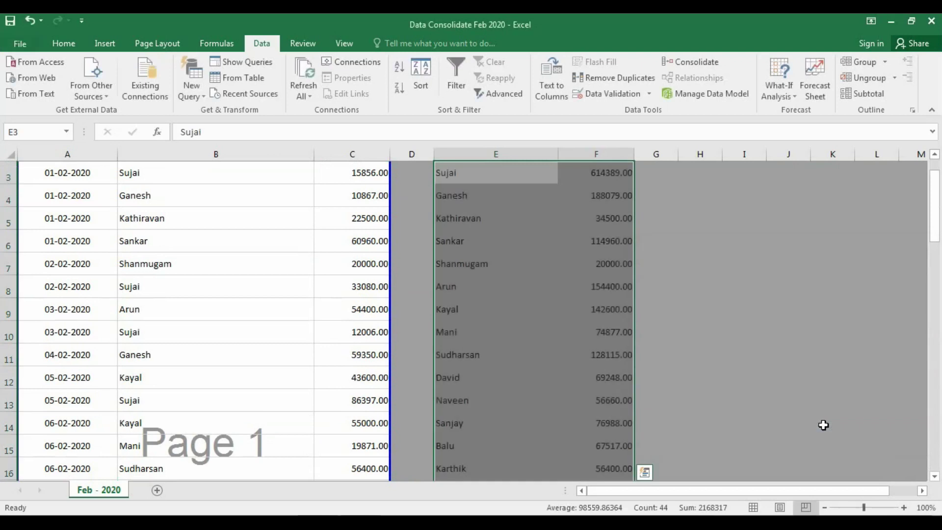
Step: Scroll back up and select cell E3 to clear the summary's range highlight
{"action": "scroll", "coordinate": [621, 301], "scroll_direction": "up", "scroll_amount": 1}
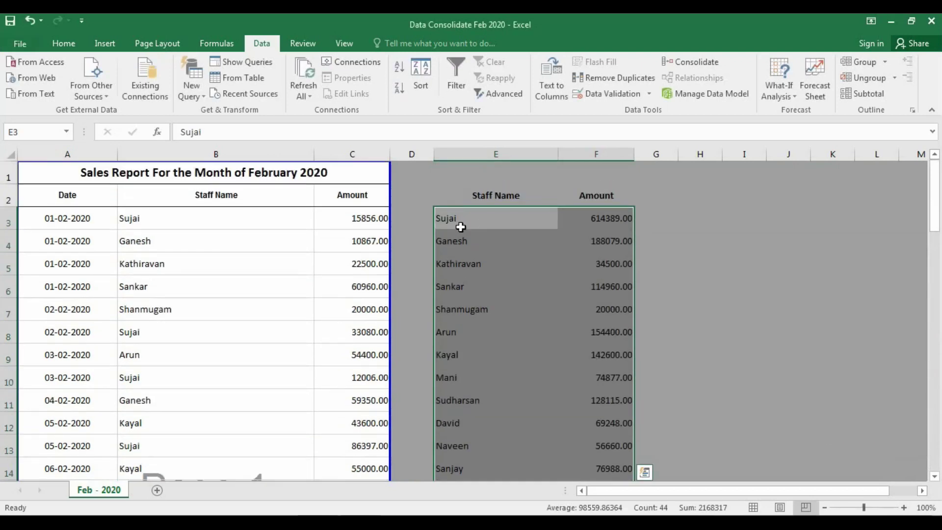
{"action": "left_click", "coordinate": [459, 223]}
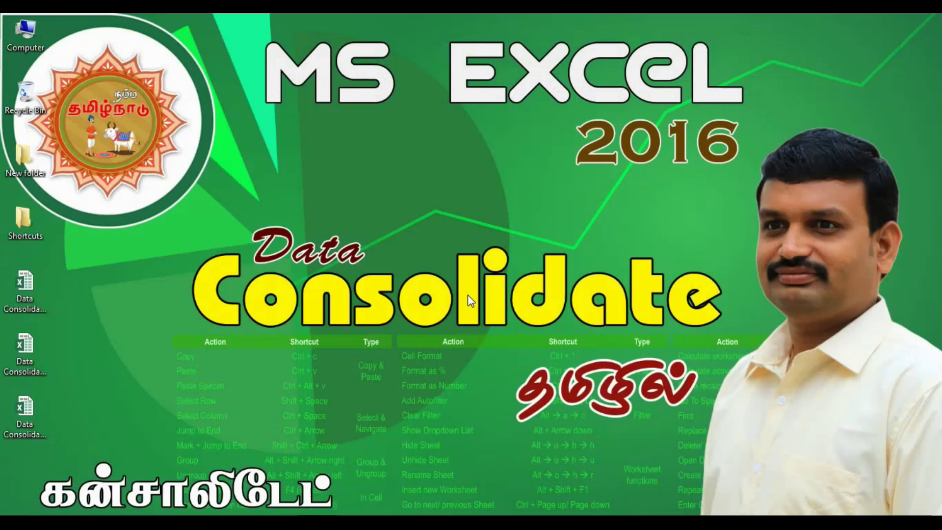
{"action": "double_click", "coordinate": [20, 289]}
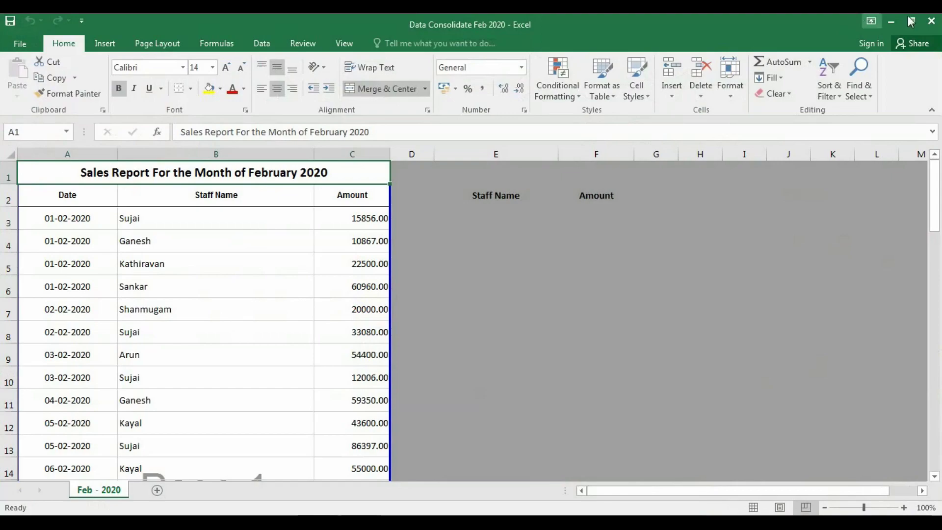
{"action": "left_click", "coordinate": [891, 20]}
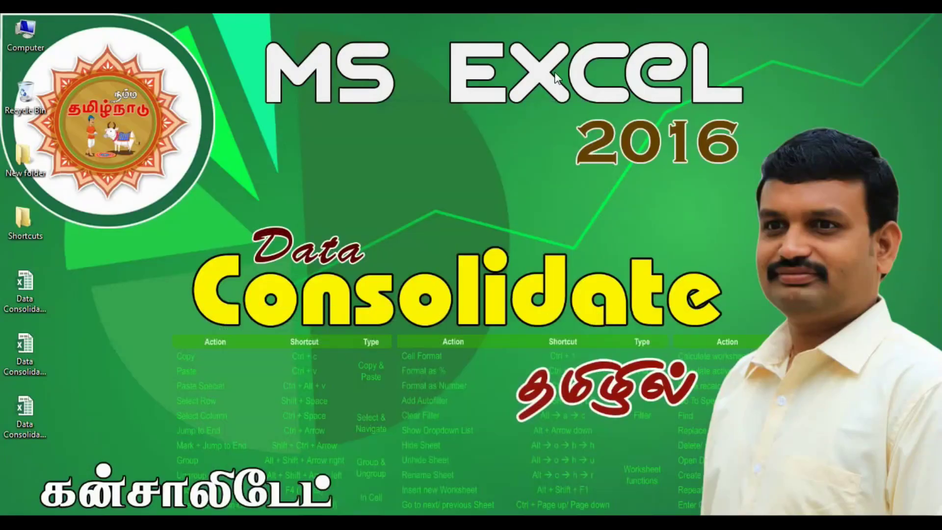
{"action": "double_click", "coordinate": [34, 419]}
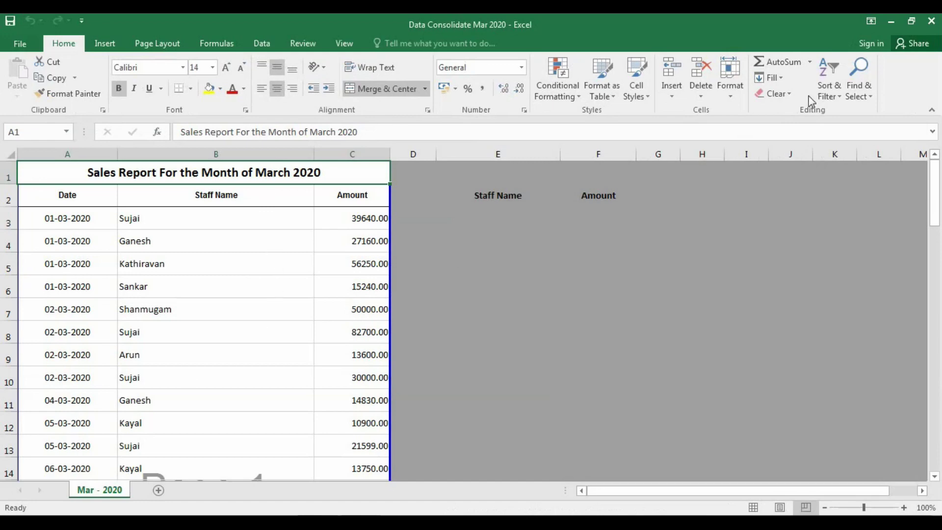
{"action": "left_click", "coordinate": [889, 23]}
{"action": "left_click", "coordinate": [886, 23]}
{"action": "double_click", "coordinate": [24, 351]}
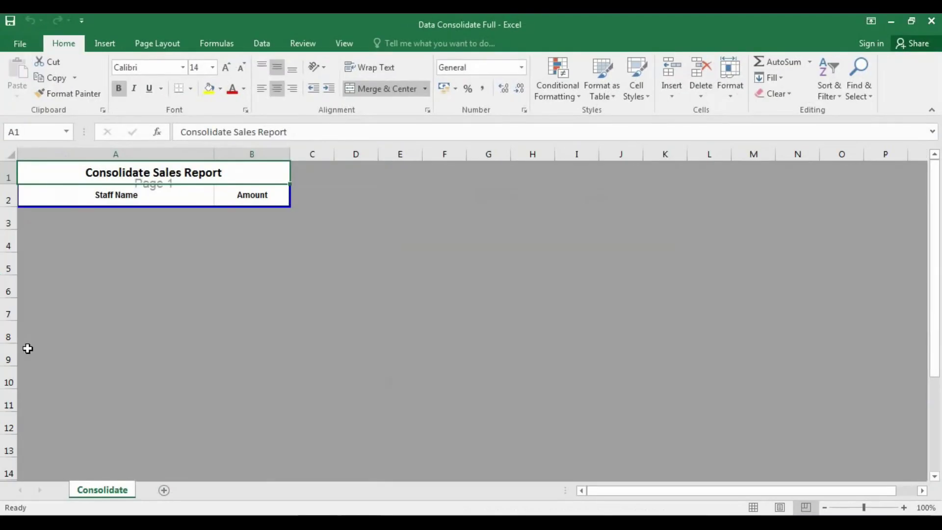
{"action": "left_click", "coordinate": [75, 224]}
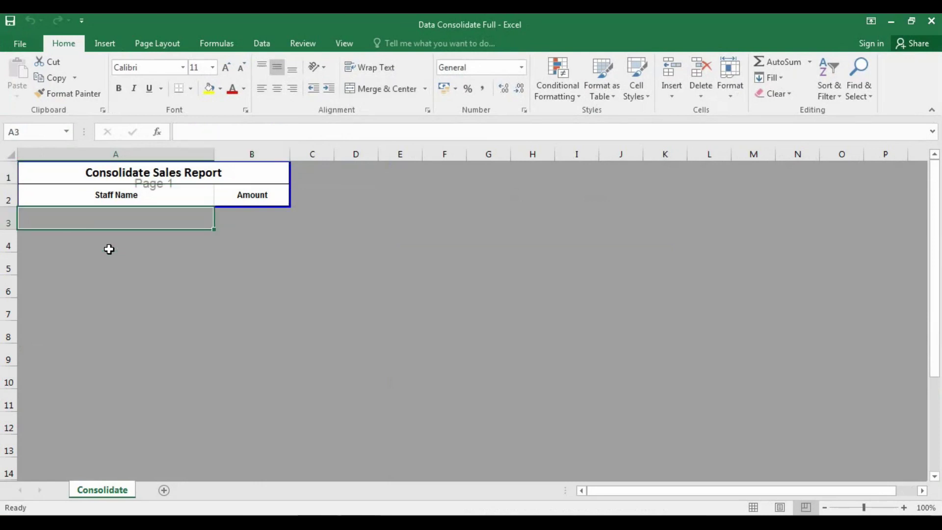
Step: Start a Sum consolidation on the Consolidate sheet and collapse the Reference box
{"action": "left_click", "coordinate": [261, 44]}
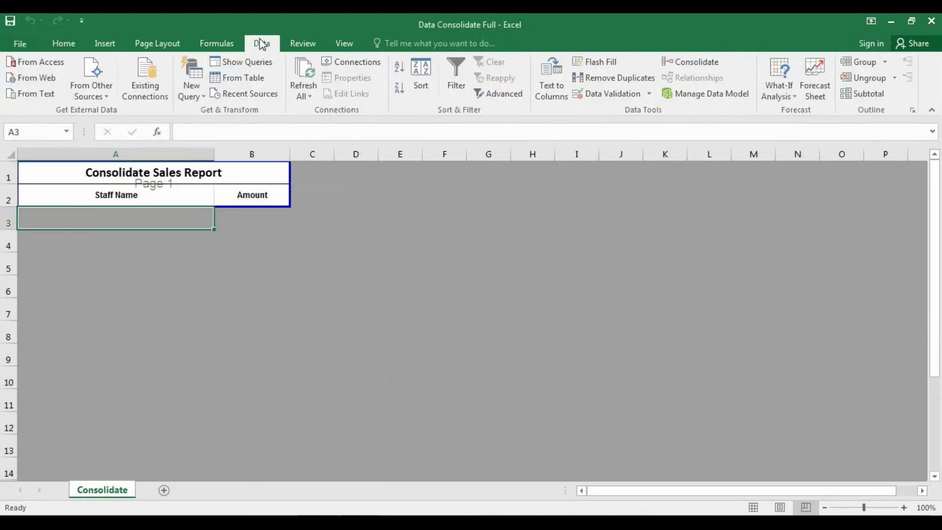
{"action": "left_click", "coordinate": [693, 69]}
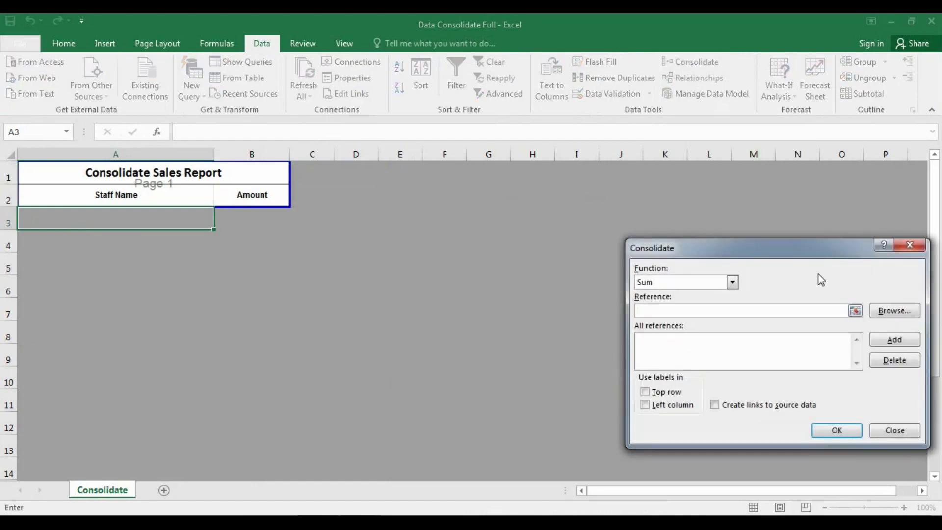
{"action": "left_click", "coordinate": [732, 282]}
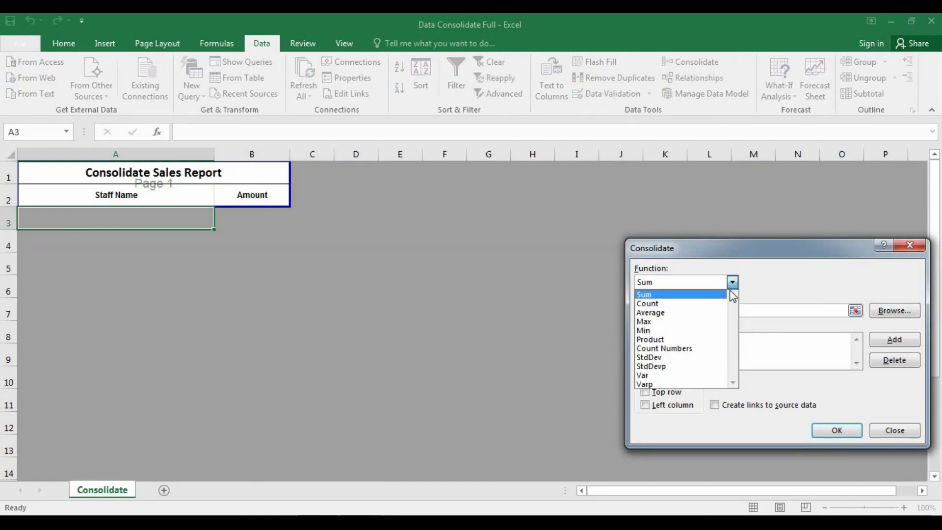
{"action": "left_click", "coordinate": [717, 295]}
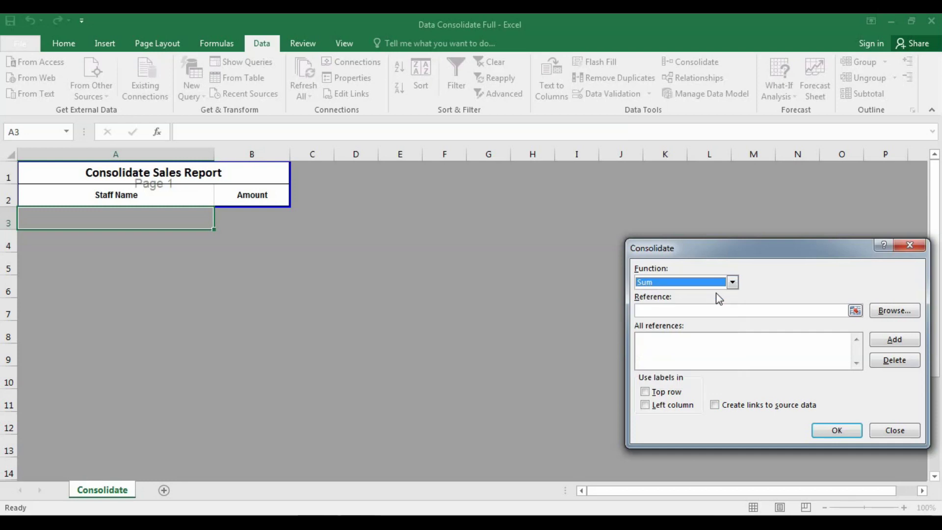
{"action": "left_click", "coordinate": [854, 311]}
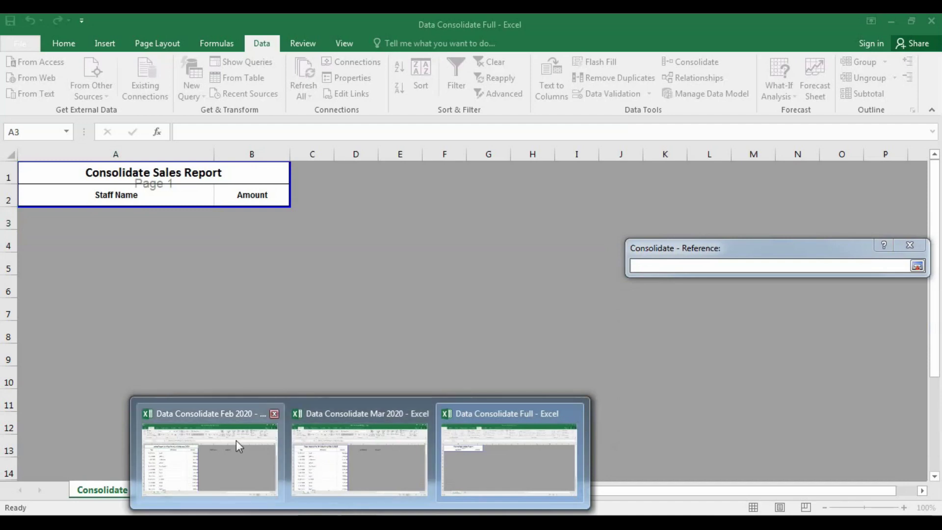
{"action": "mouse_move", "coordinate": [236, 440]}
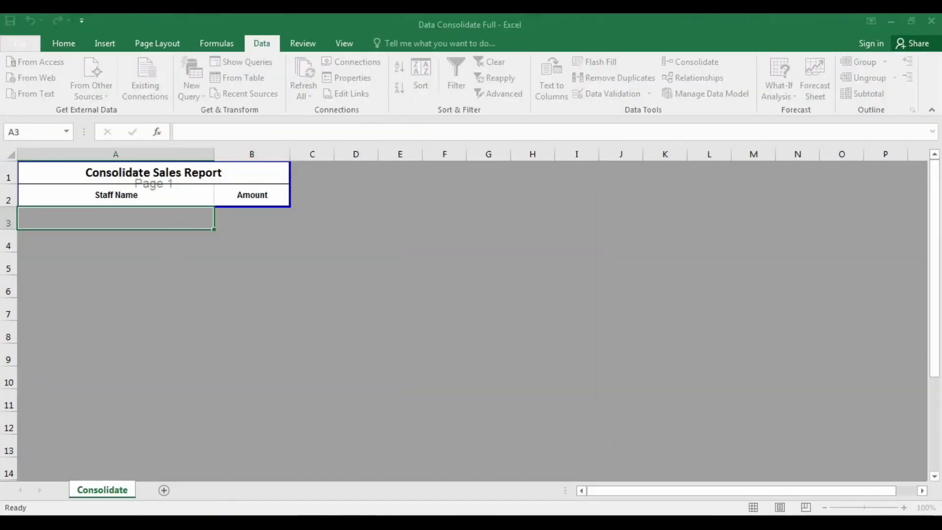
Step: Add the Feb 2020 range B3:C60 as a reference and clear the Reference box
{"action": "mouse_move", "coordinate": [332, 505]}
{"action": "left_click", "coordinate": [243, 446]}
{"action": "left_click_drag", "start_coordinate": [174, 213], "coordinate": [332, 448]}
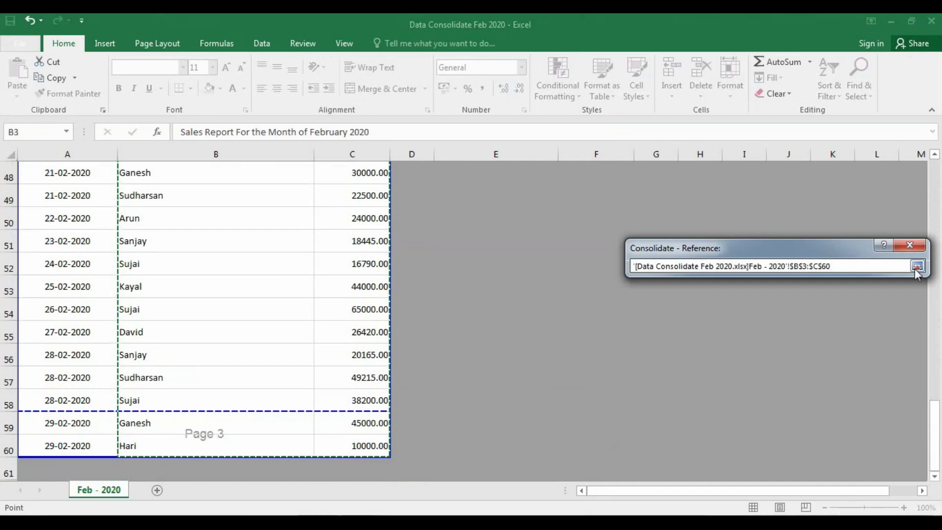
{"action": "left_click", "coordinate": [916, 266]}
{"action": "left_click", "coordinate": [876, 341]}
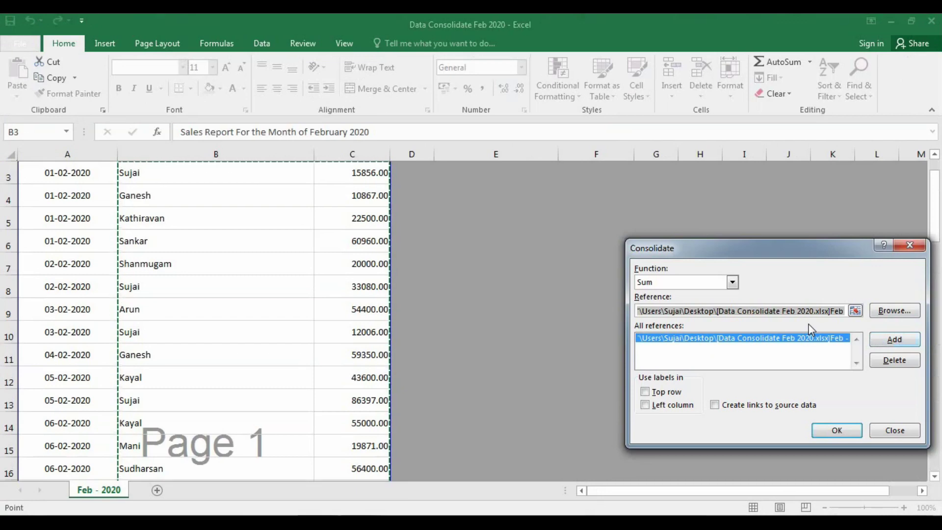
{"action": "key", "text": "Delete"}
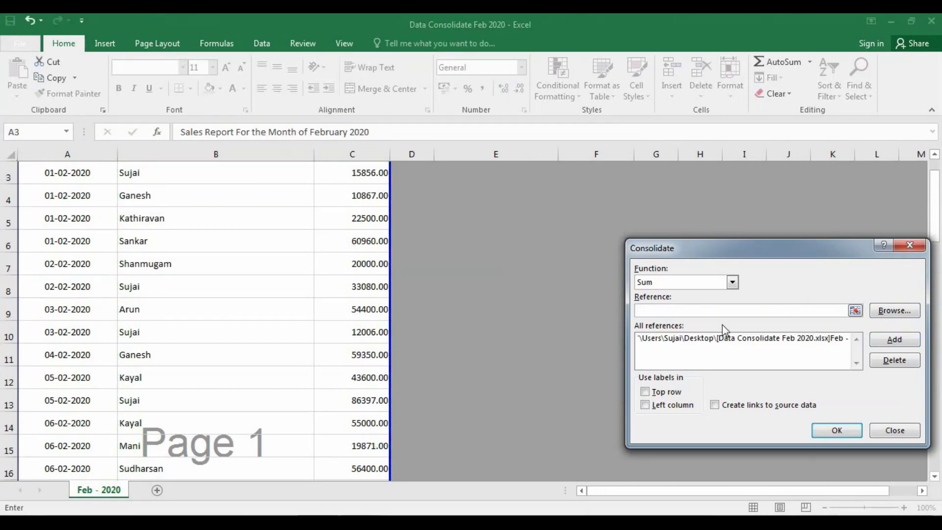
{"action": "left_click", "coordinate": [383, 511]}
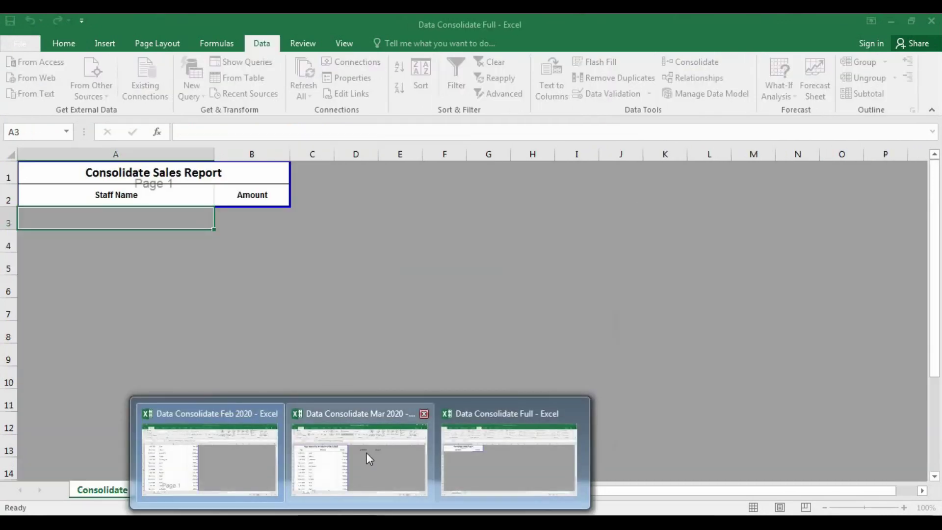
Step: Add the Mar 2020 range B3:C65 as the second consolidation reference
{"action": "left_click", "coordinate": [366, 452]}
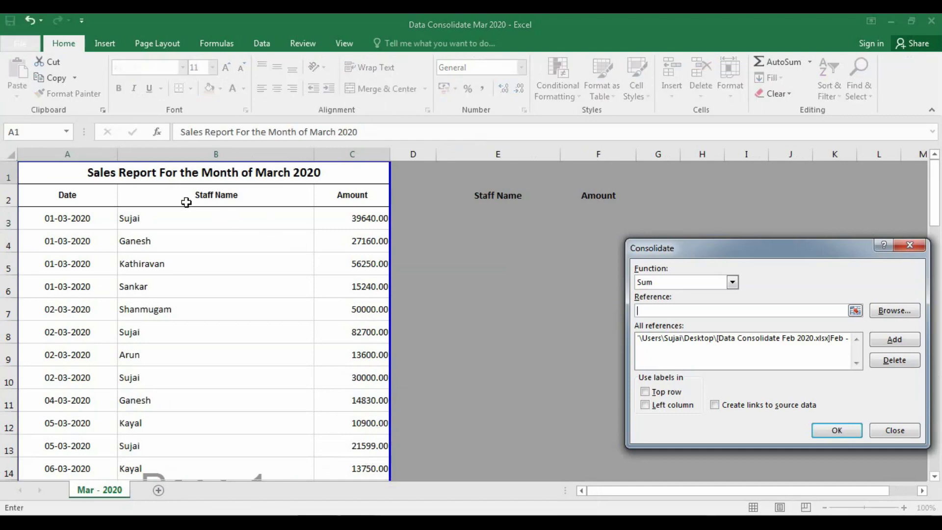
{"action": "left_click_drag", "start_coordinate": [150, 218], "coordinate": [343, 441]}
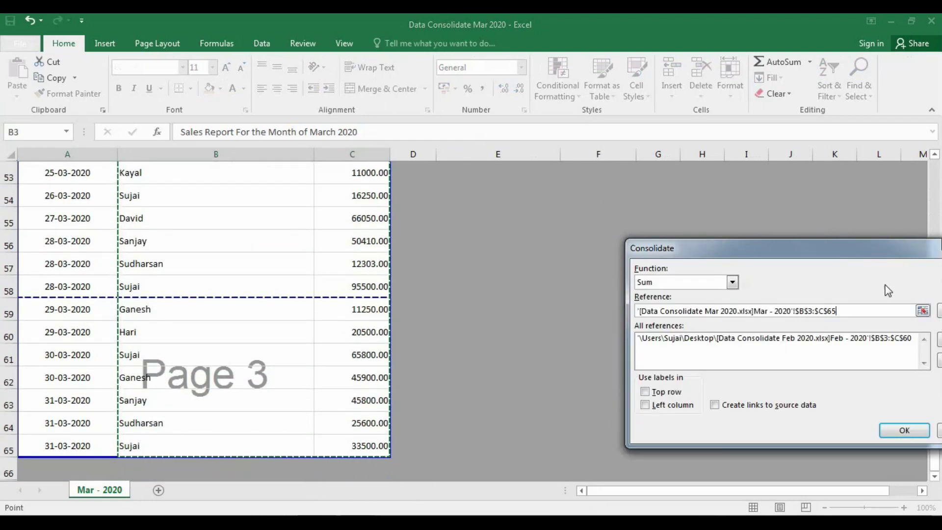
{"action": "left_click_drag", "start_coordinate": [711, 248], "coordinate": [586, 232]}
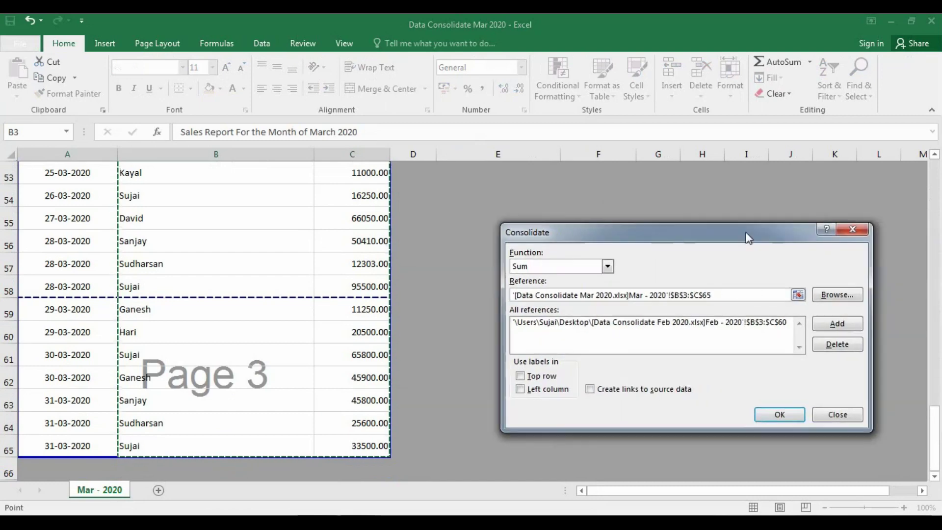
{"action": "left_click", "coordinate": [833, 324]}
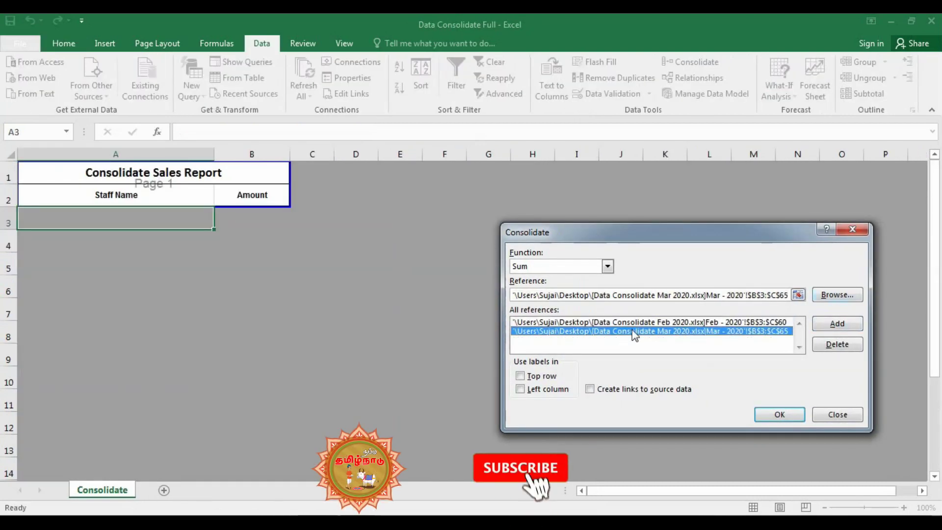
Step: Use Left column labels and run the consolidation, giving totals like Sujai 1128112.00
{"action": "left_click", "coordinate": [552, 393]}
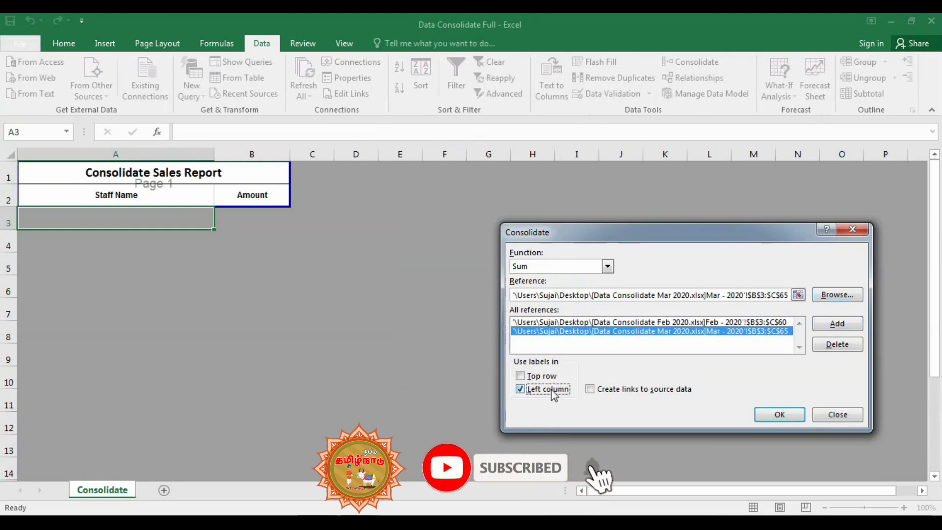
{"action": "left_click", "coordinate": [790, 419]}
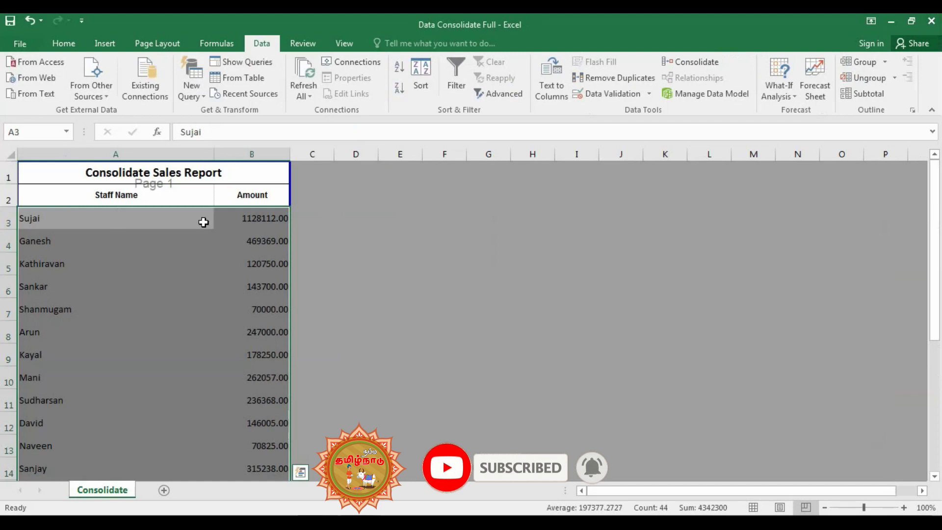
Step: Select cell B3 to check the first staff member's combined total
{"action": "left_click", "coordinate": [233, 218]}
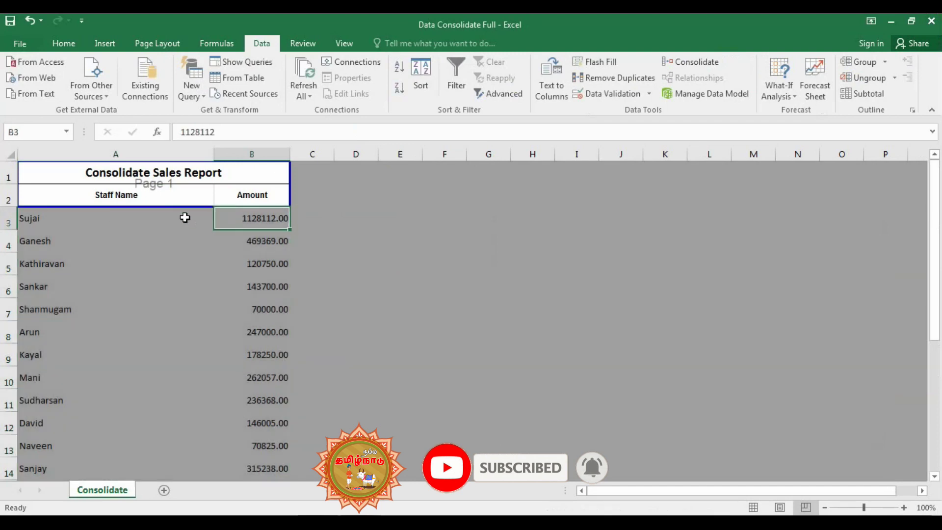